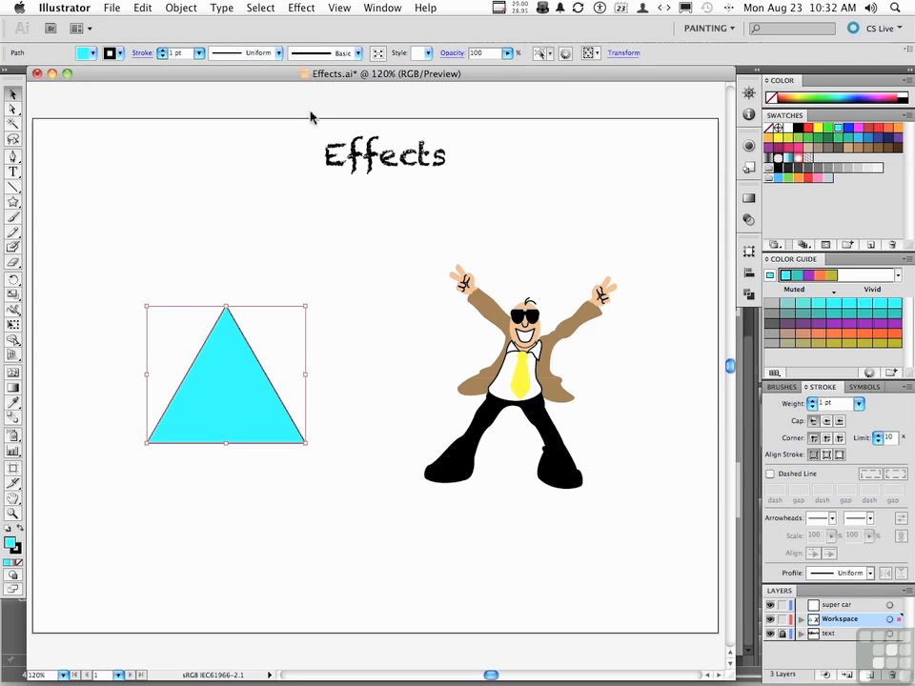
- Try the AI_GaussianBlur_4 SVG filter on the cyan triangle, and undo it
click(302, 7)
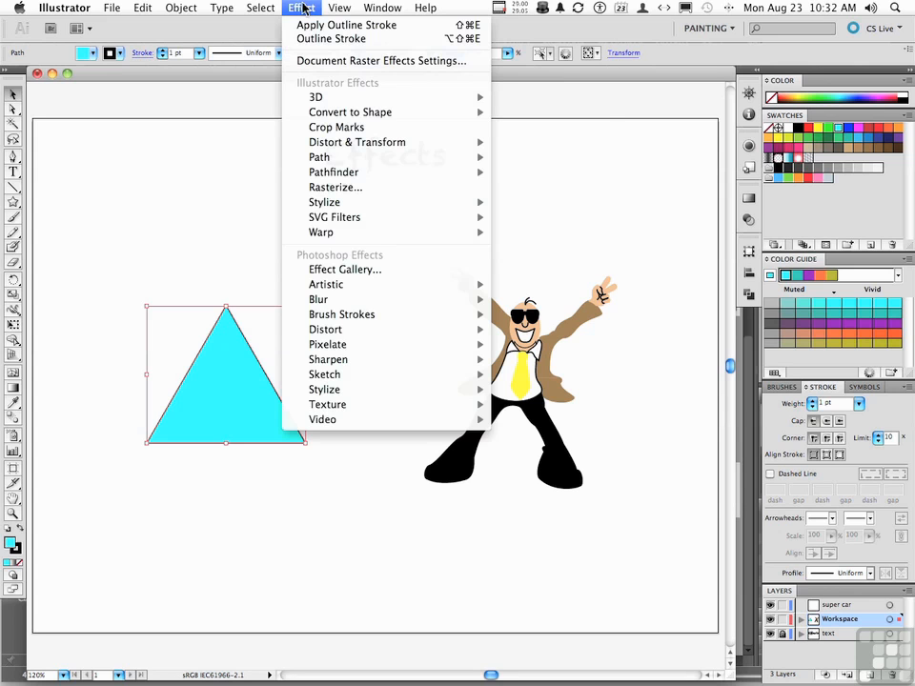
mouse_move(315, 96)
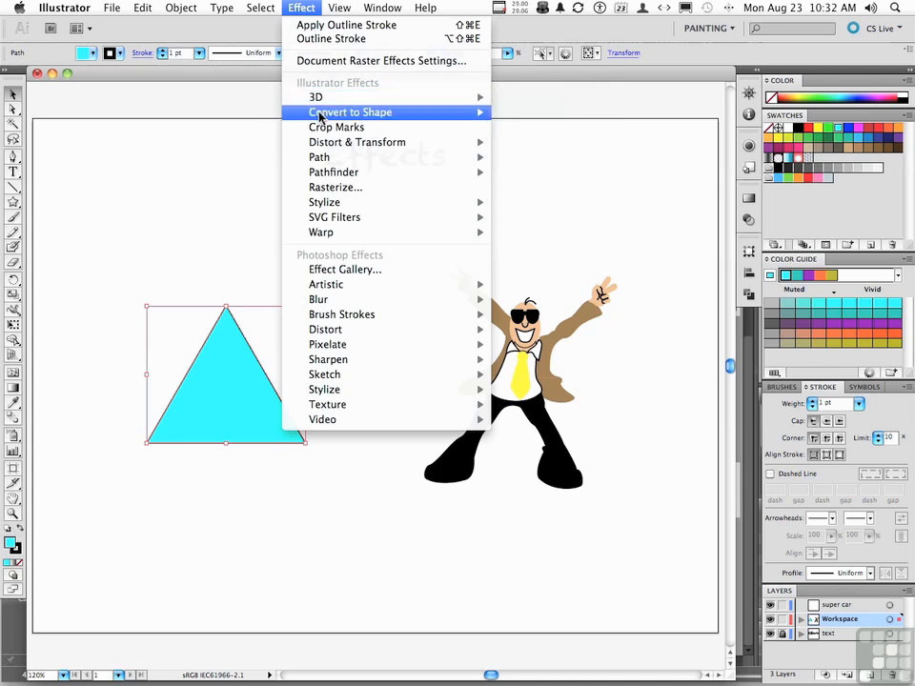
mouse_move(336, 178)
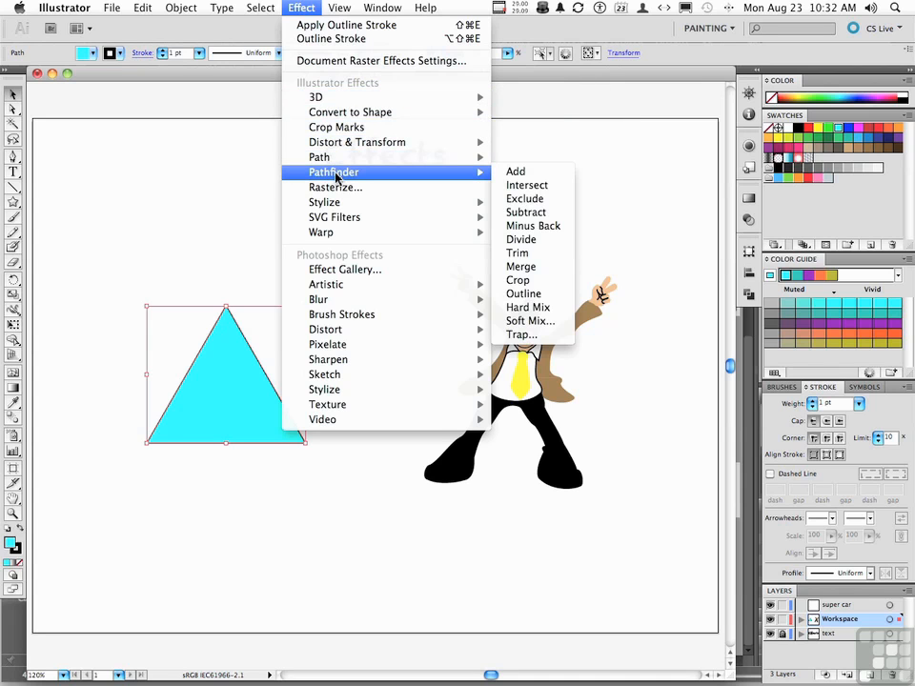
mouse_move(338, 233)
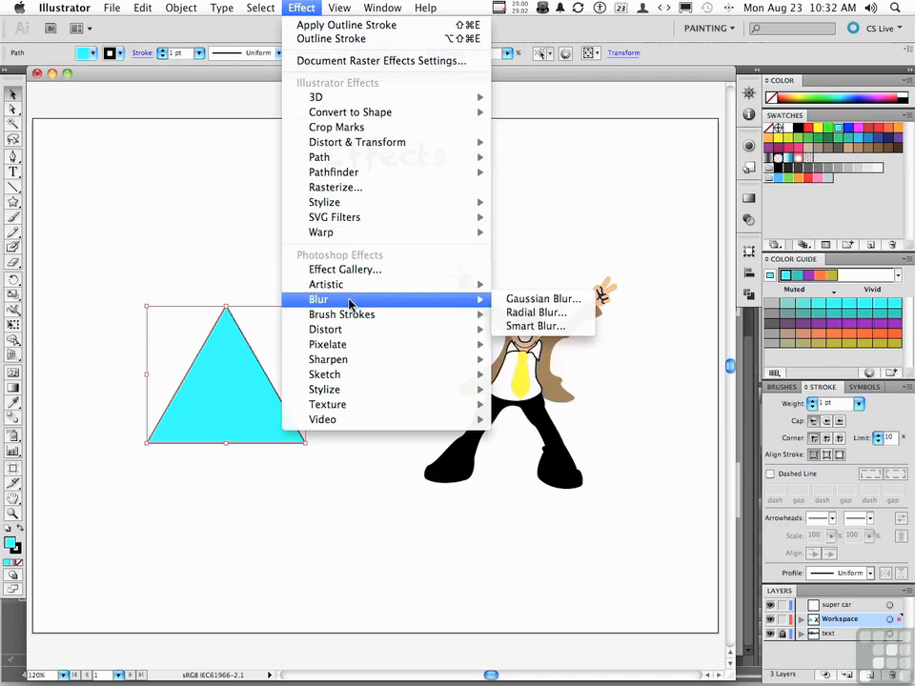
mouse_move(345, 321)
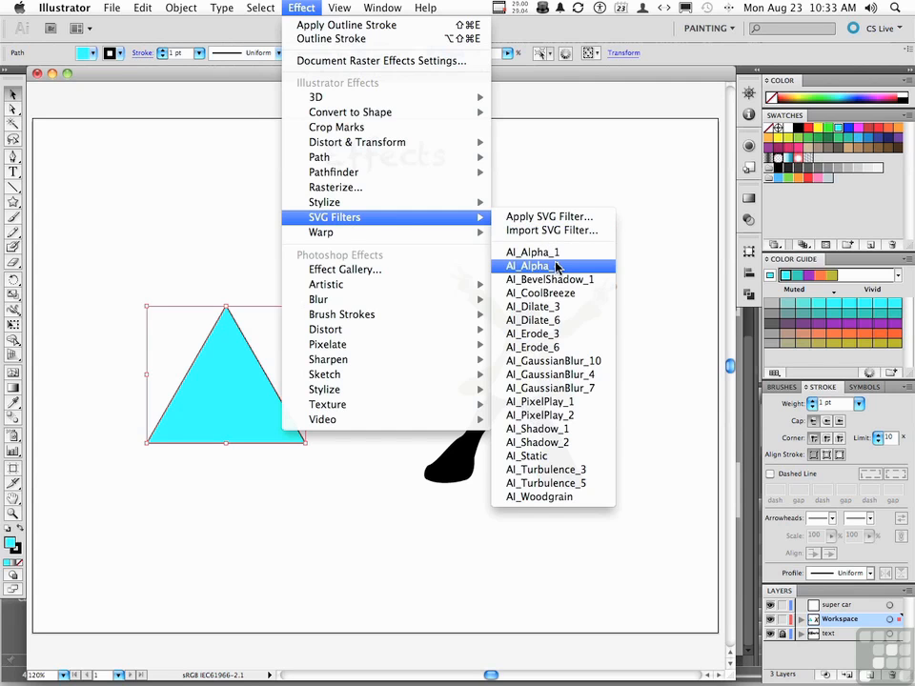
click(586, 373)
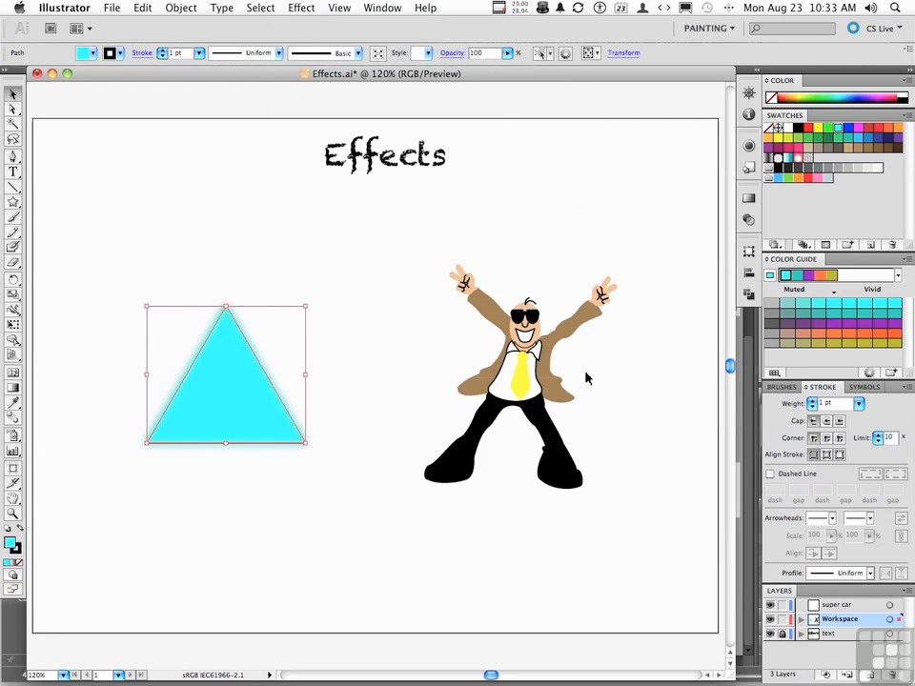
click(374, 308)
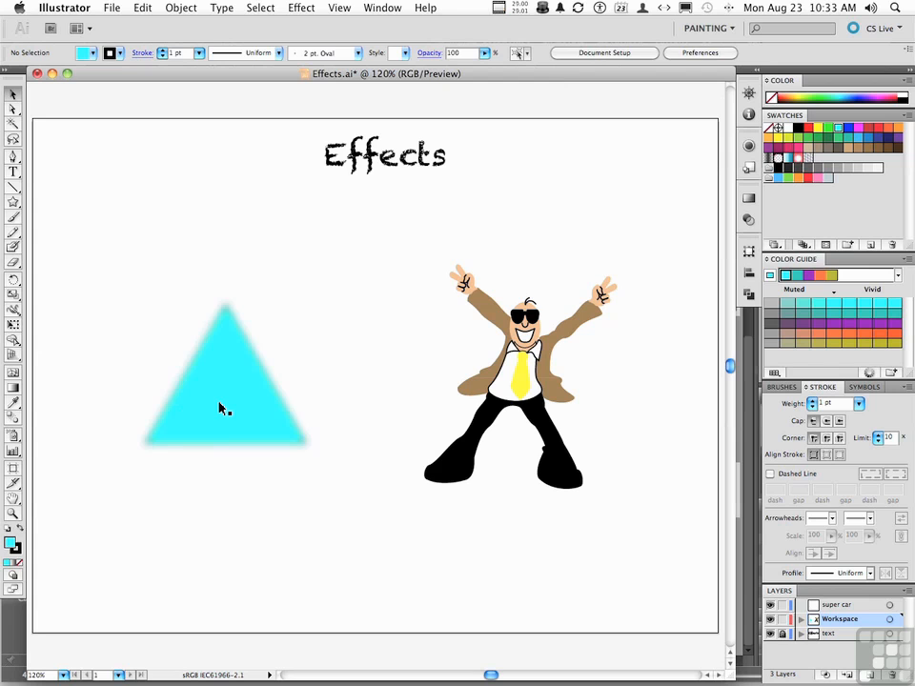
key(super+z)
key(super+z)
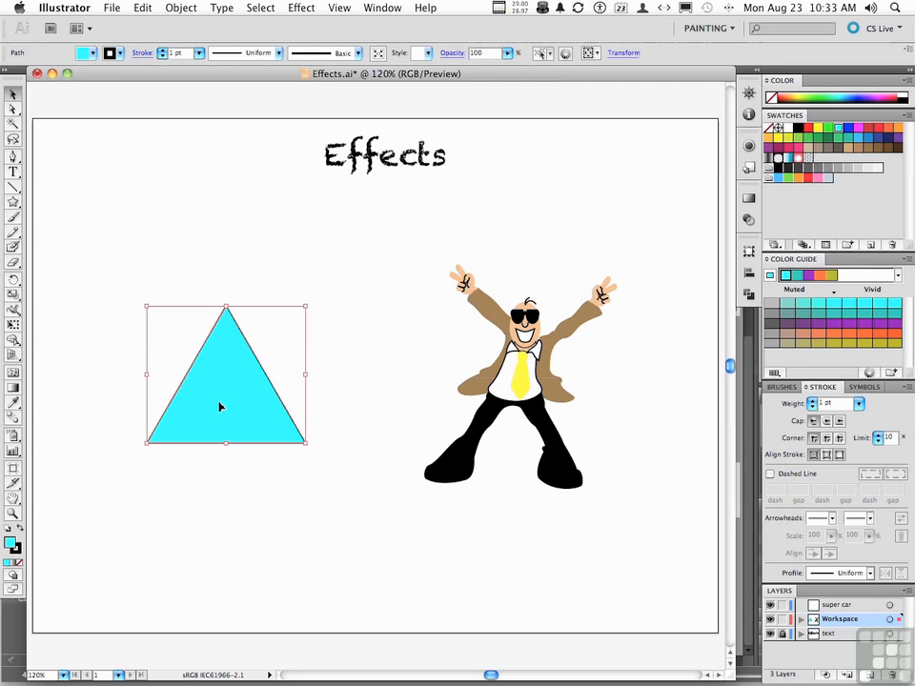
- Edit the AI_GaussianBlur_4 SVG filter's code with stdDeviation 10 and preview it on the triangle
click(302, 8)
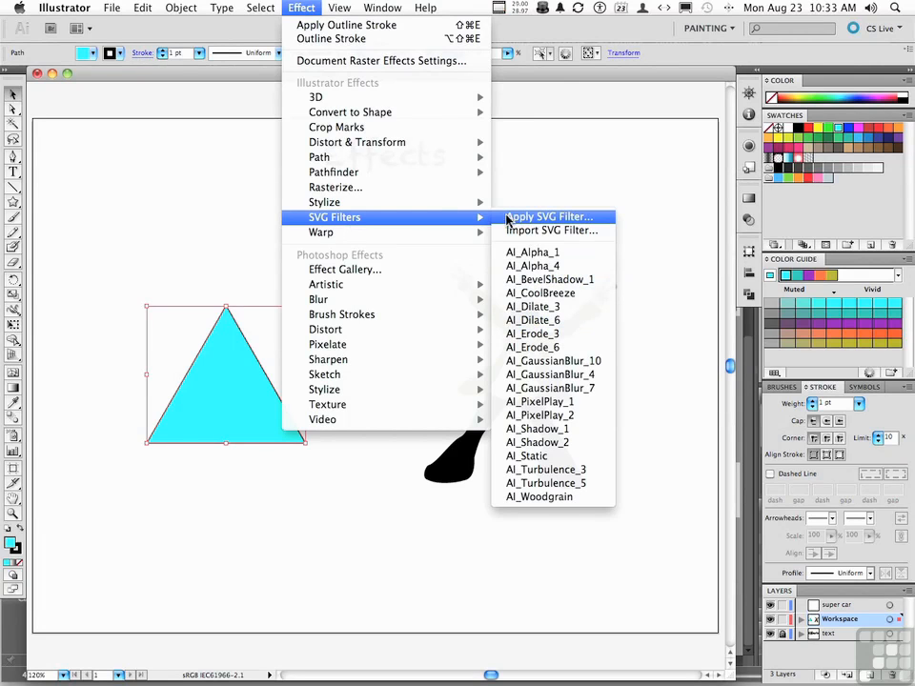
click(561, 217)
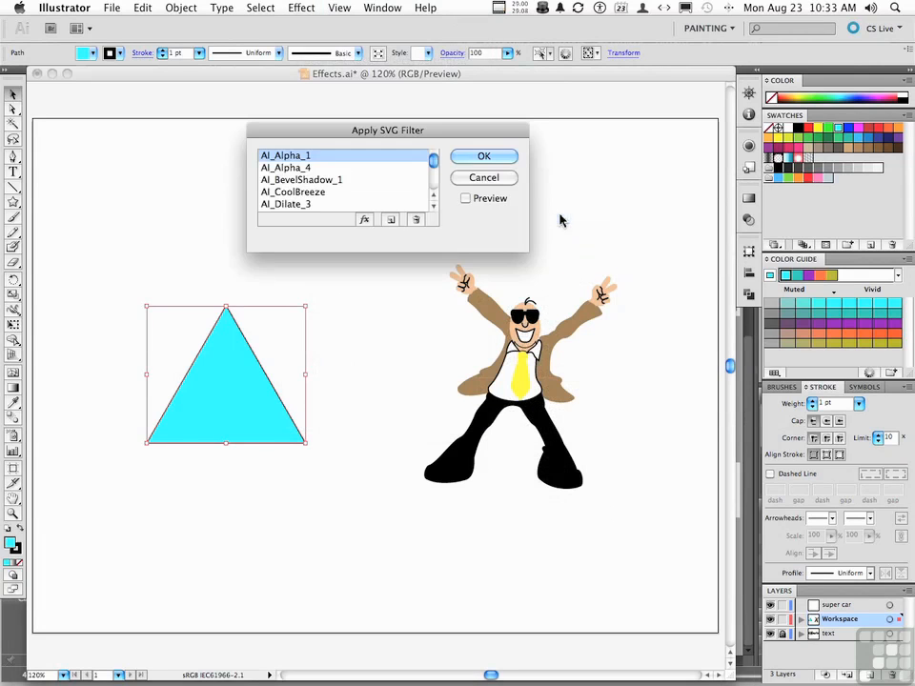
drag(433, 205, 434, 205)
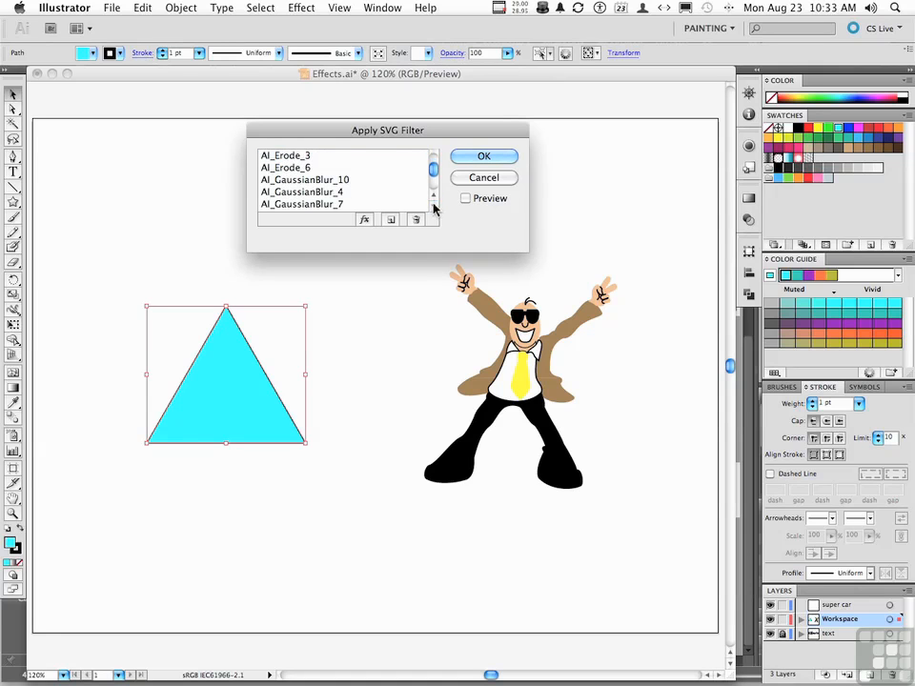
click(315, 192)
scroll(343, 195, down, 3)
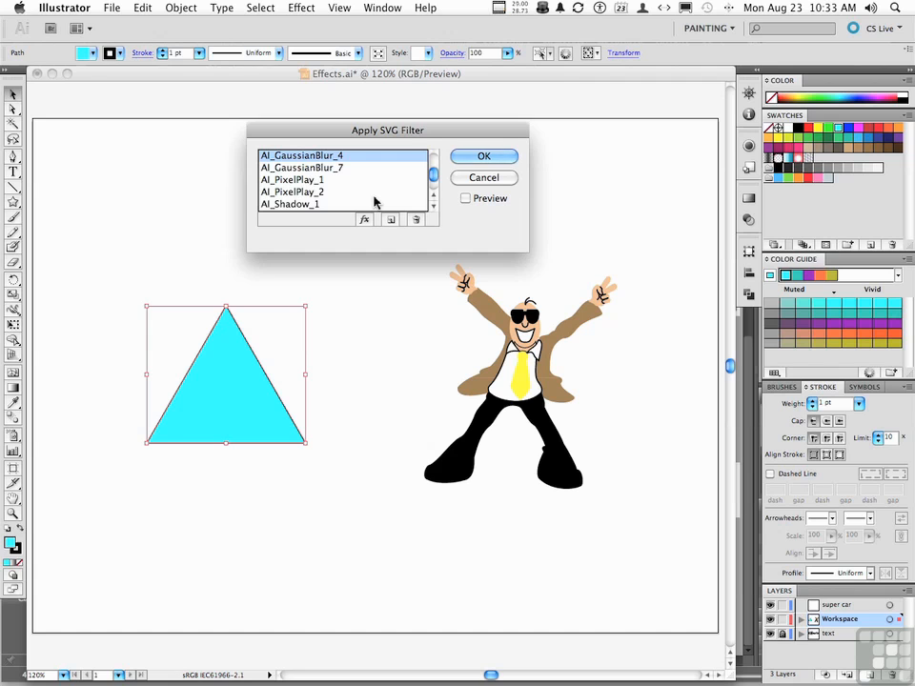
click(366, 221)
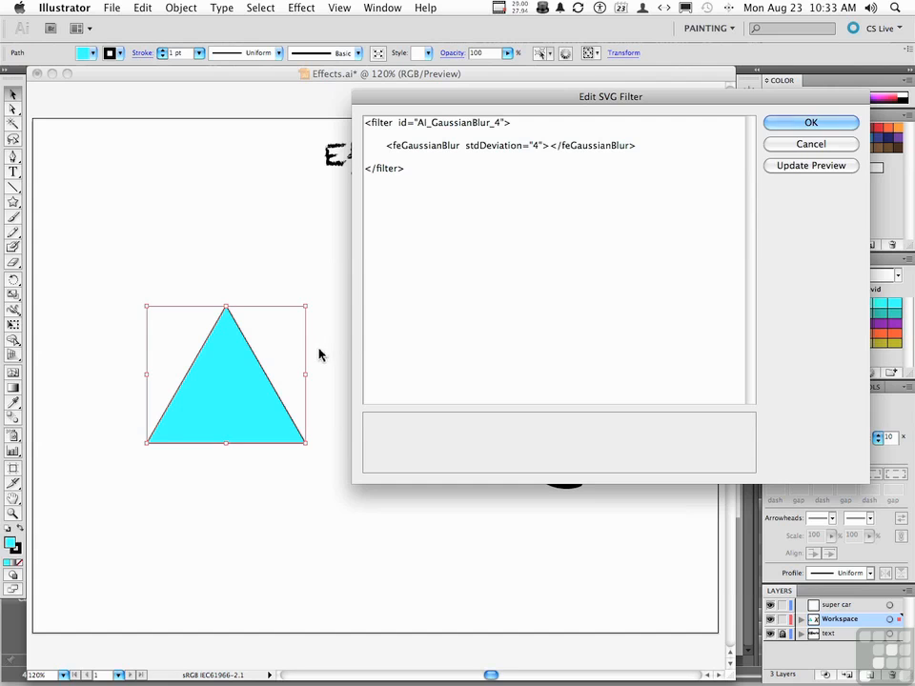
double_click(534, 145)
text(1)
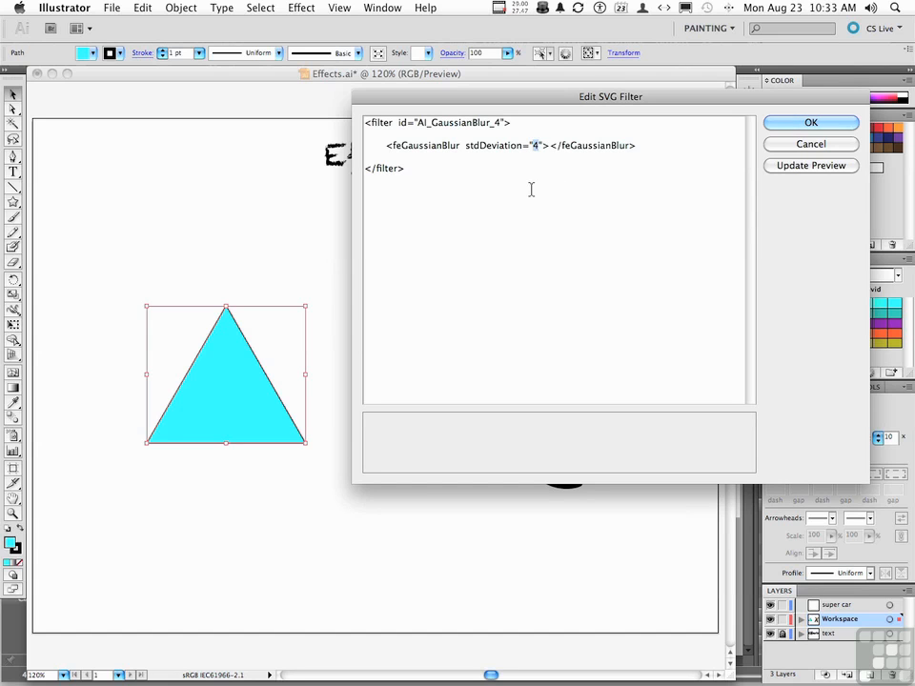
text(0)
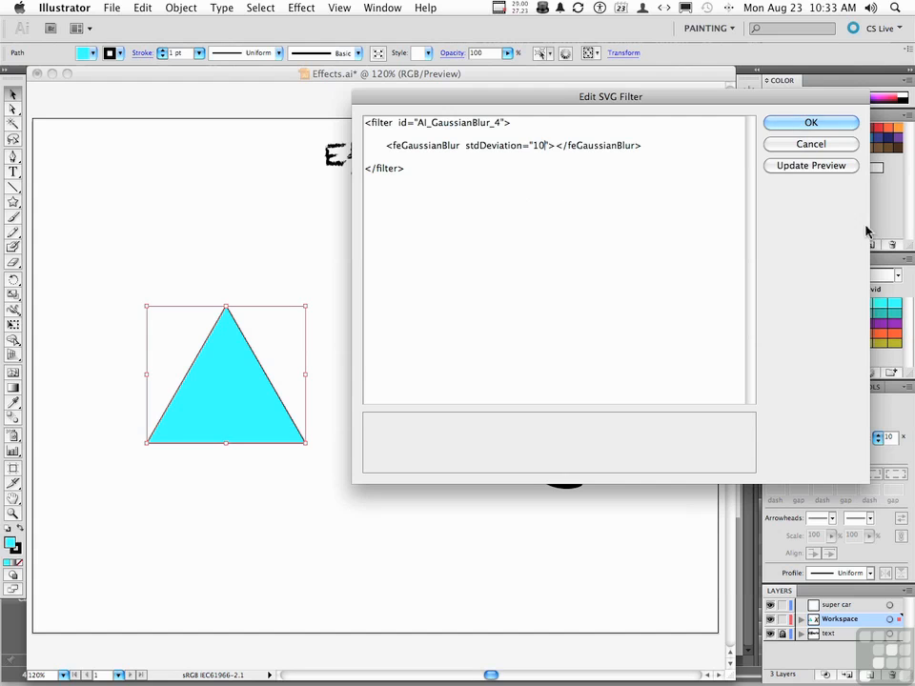
click(826, 168)
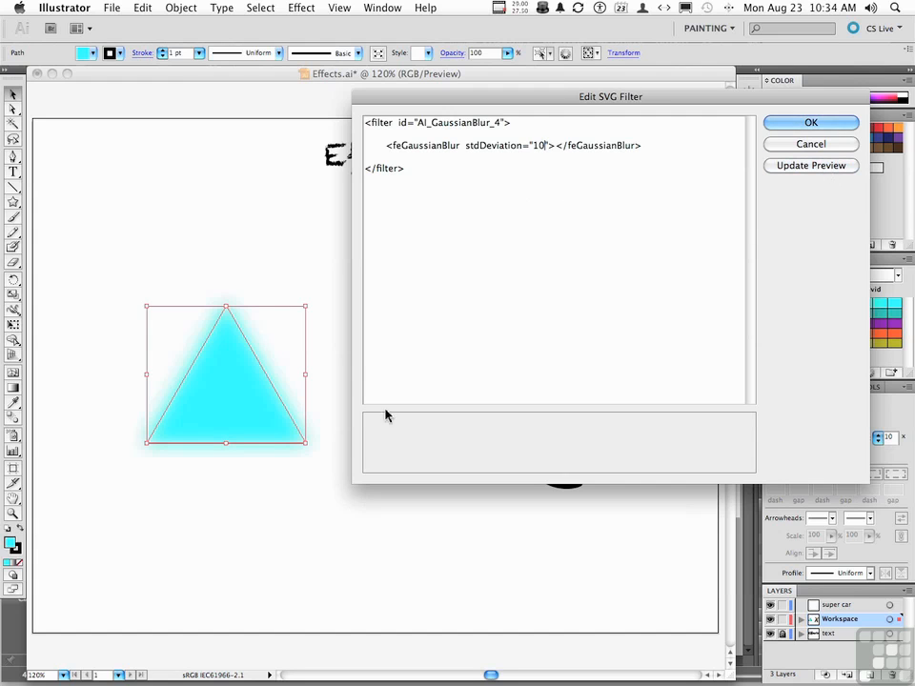
- Preview the triangle's blur with stdDeviation 2 and cancel applying the SVG filter
double_click(539, 145)
text(2)
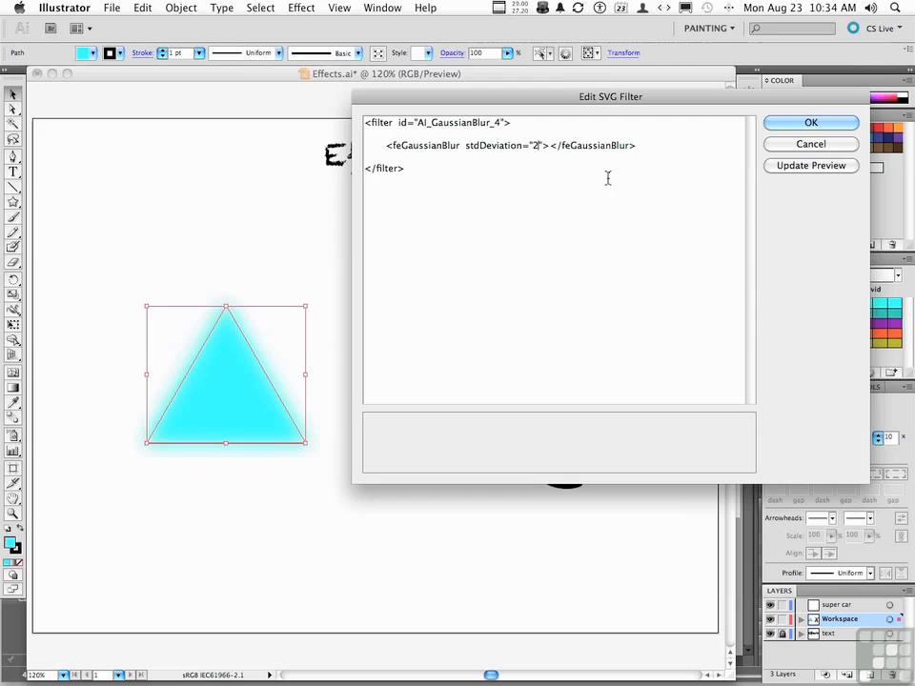
click(782, 167)
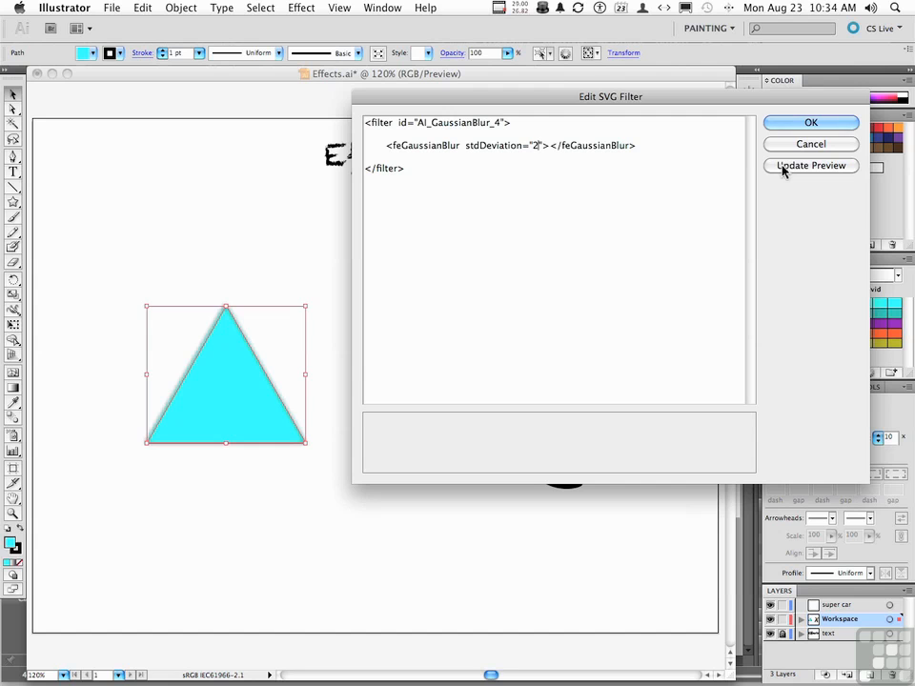
key(Return)
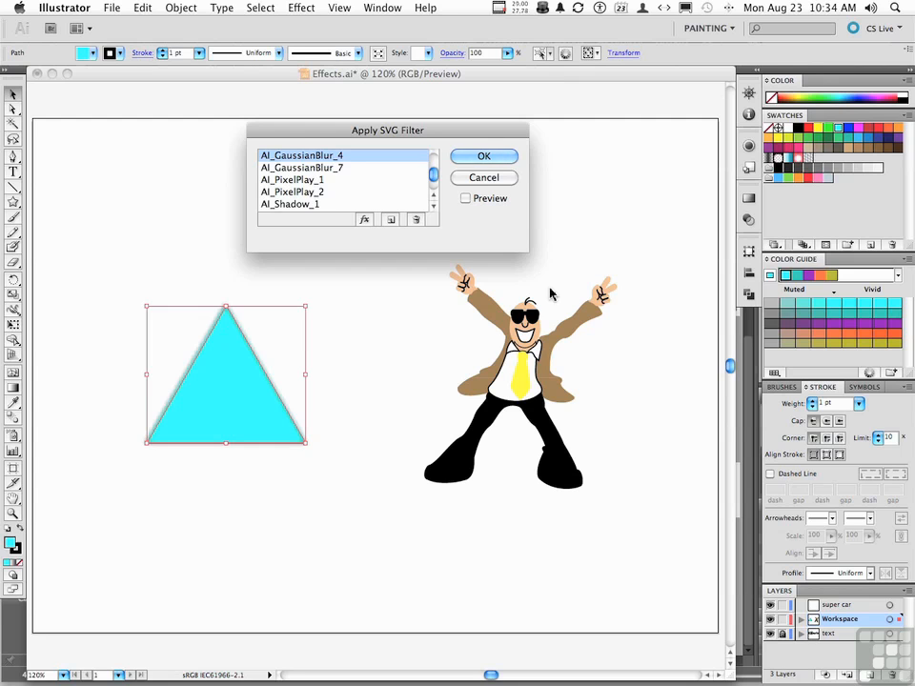
click(483, 178)
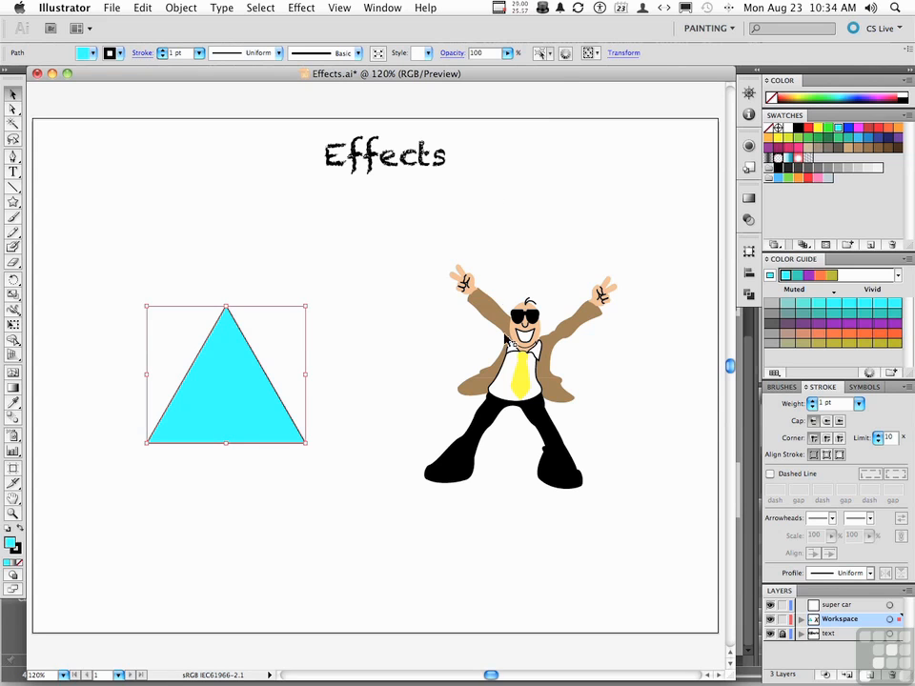
- Preview the Artistic effects Cutout, Colored Pencil, Dry Brush and Neon Glow on the cartoon man in the Effect Gallery
click(524, 370)
click(523, 370)
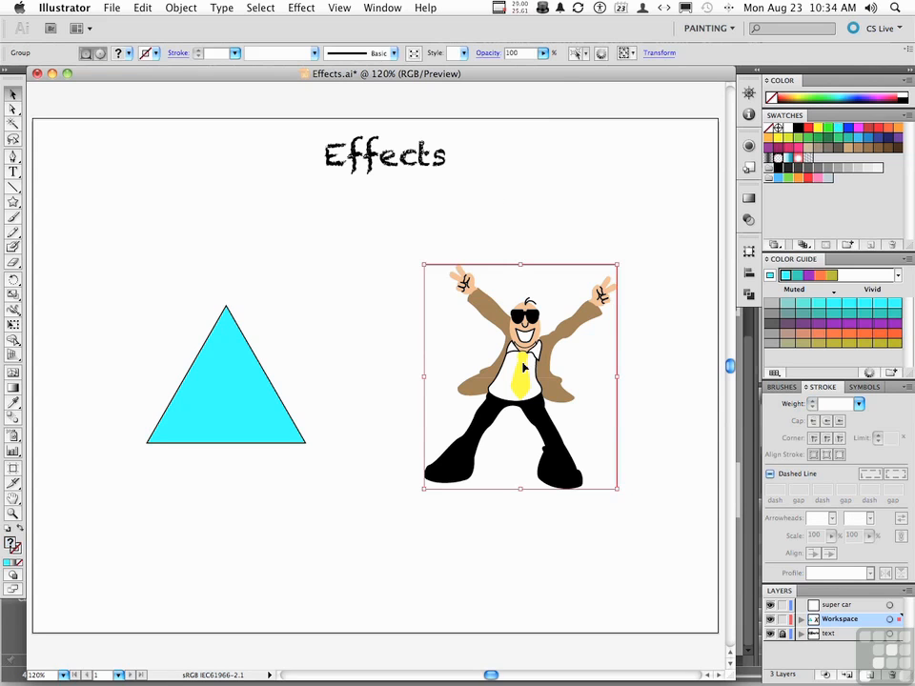
click(293, 8)
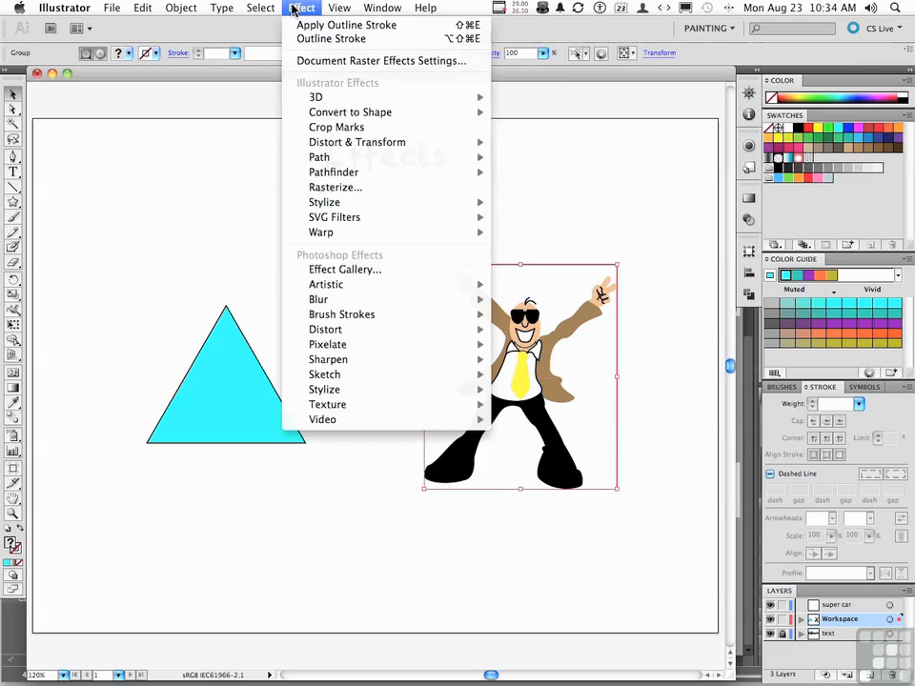
click(355, 271)
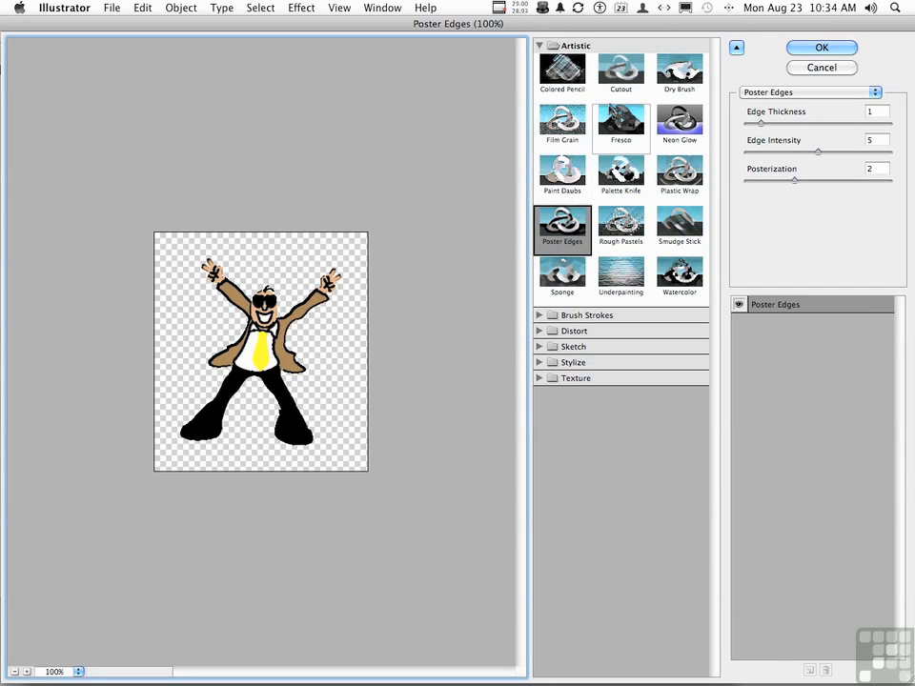
click(619, 69)
click(564, 82)
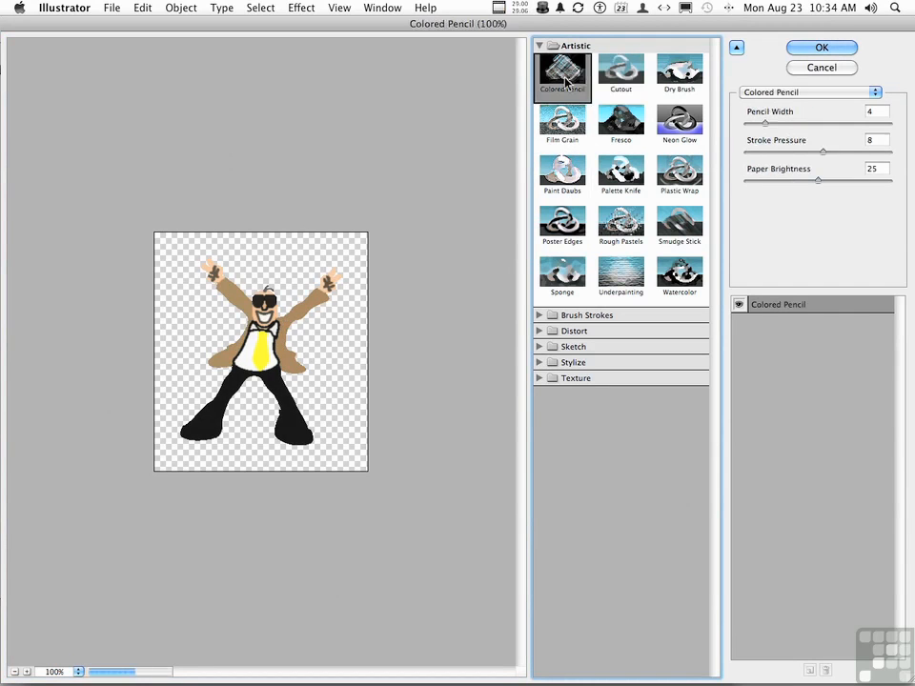
click(668, 82)
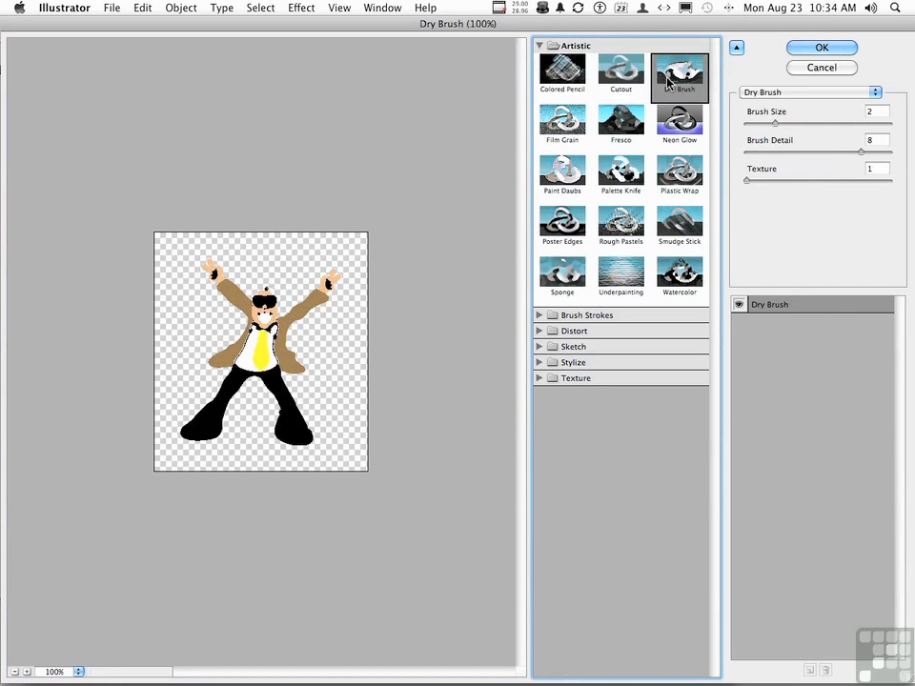
click(673, 135)
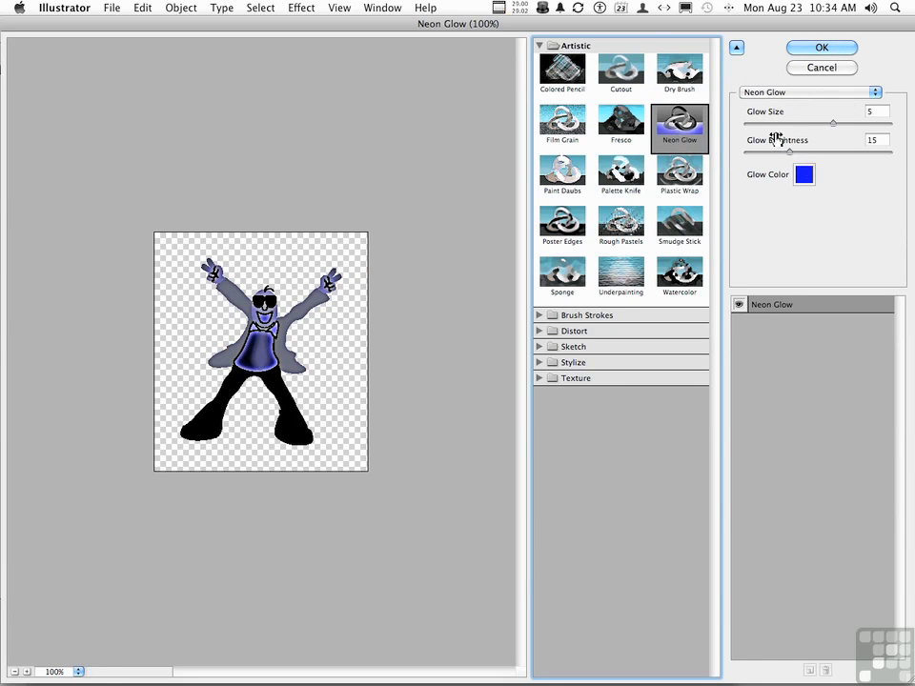
- Preview Rough Pastels, Smudge Stick, the Brush Strokes effect Ink Outlines, and Colored Pencil on the cartoon man
click(622, 227)
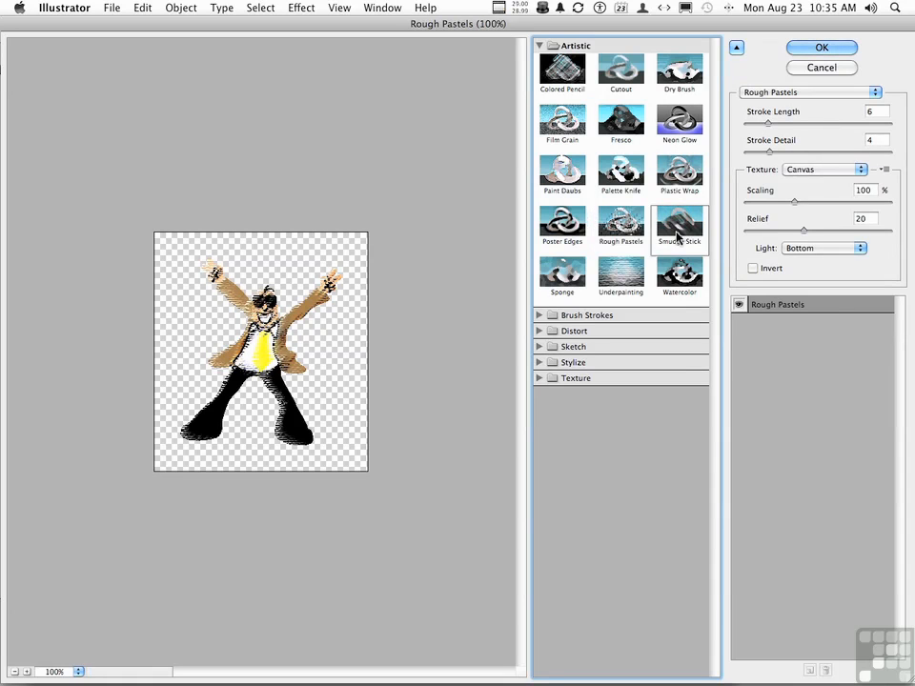
click(677, 233)
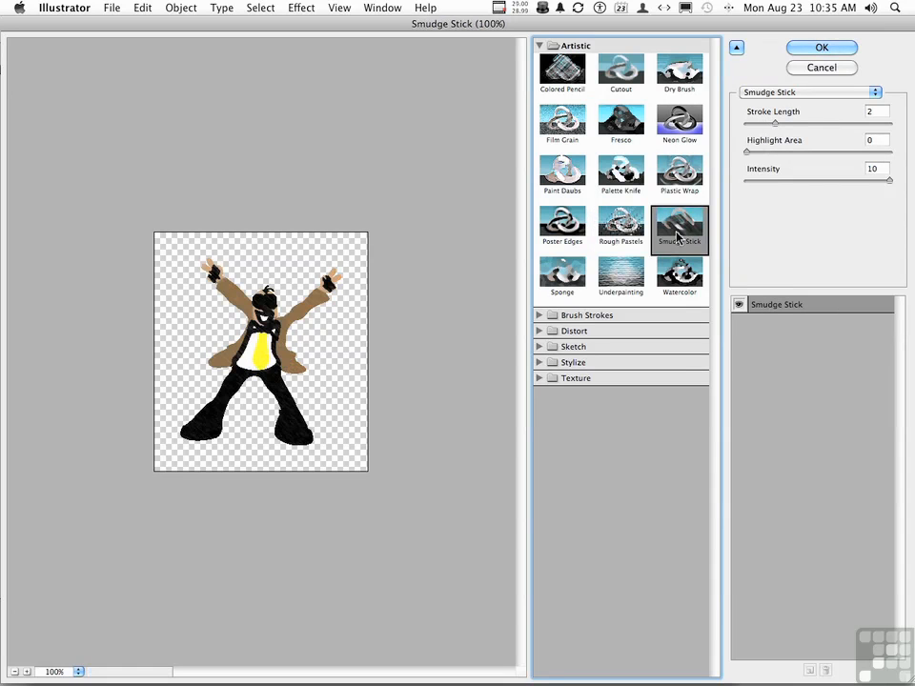
click(539, 316)
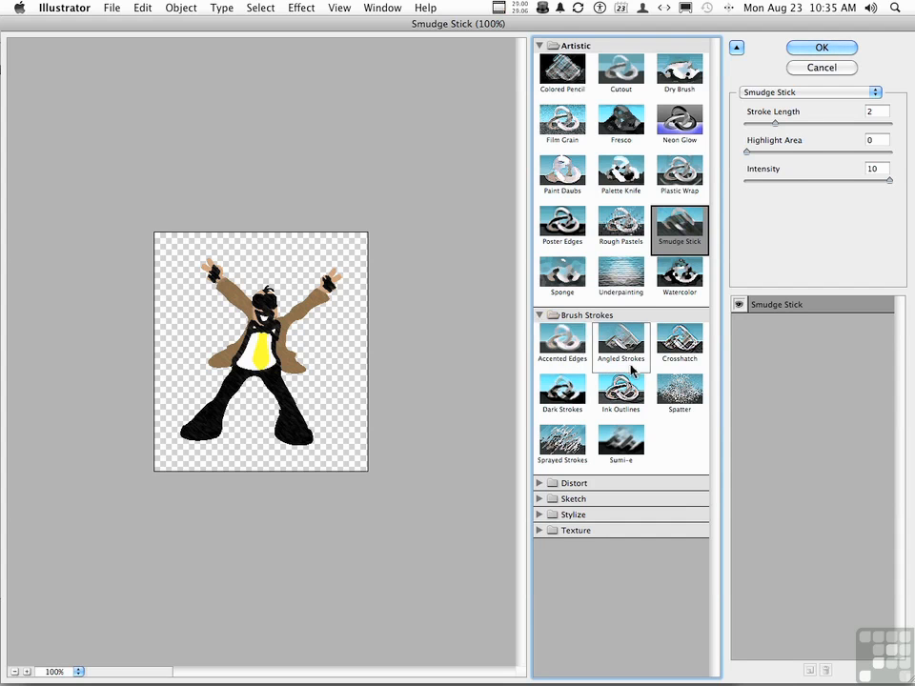
click(625, 392)
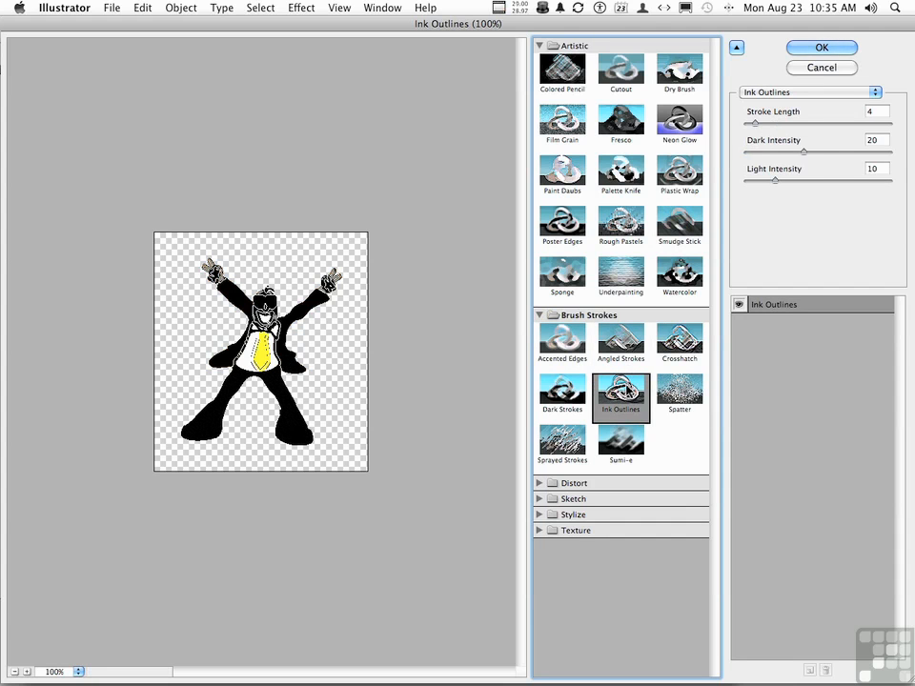
click(567, 76)
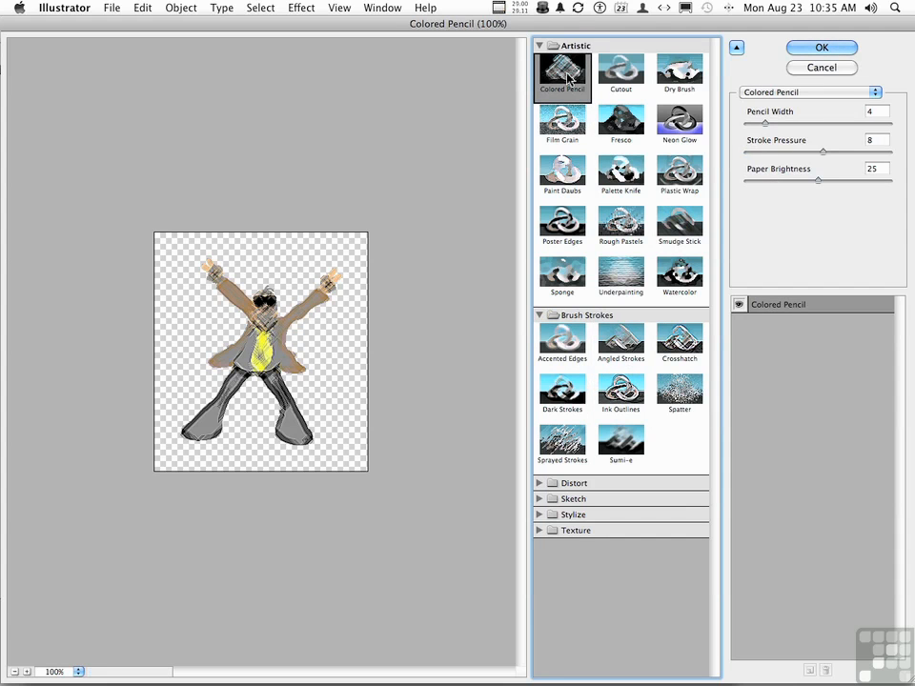
- Apply the Artistic Cutout effect to the cartoon man and deselect the figure
click(617, 78)
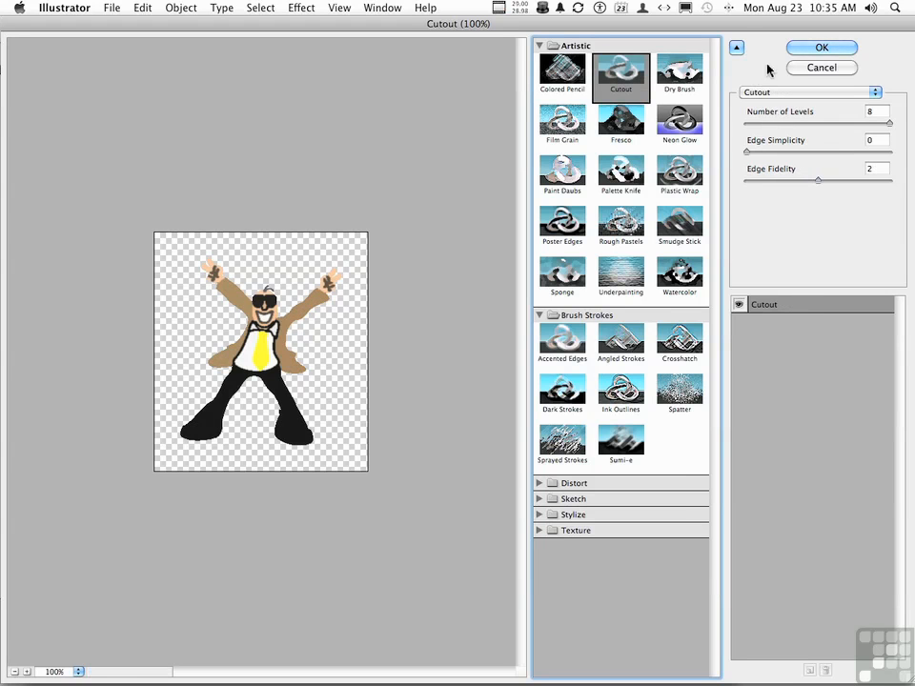
click(814, 47)
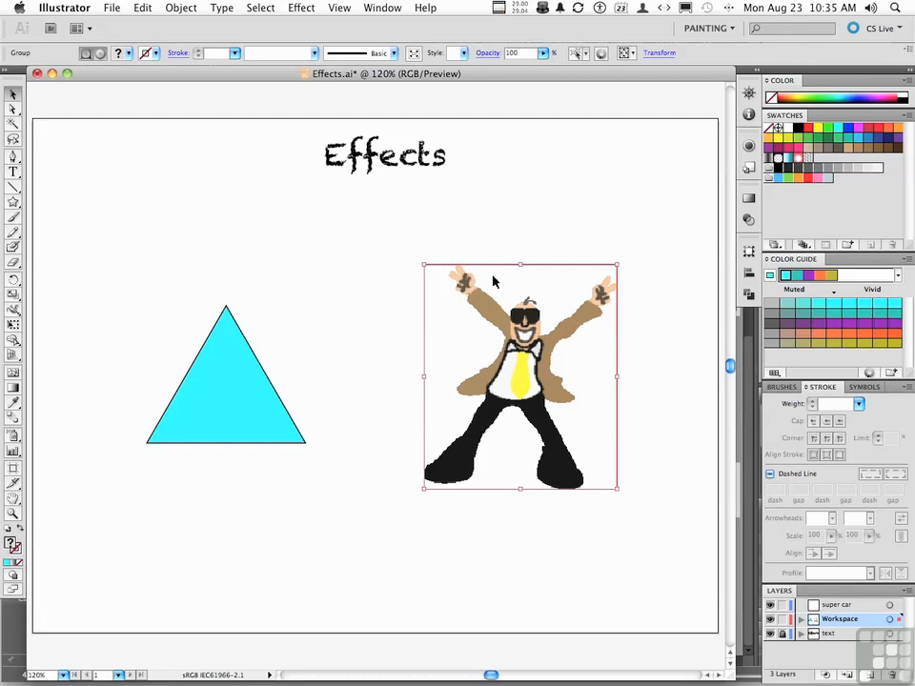
click(377, 293)
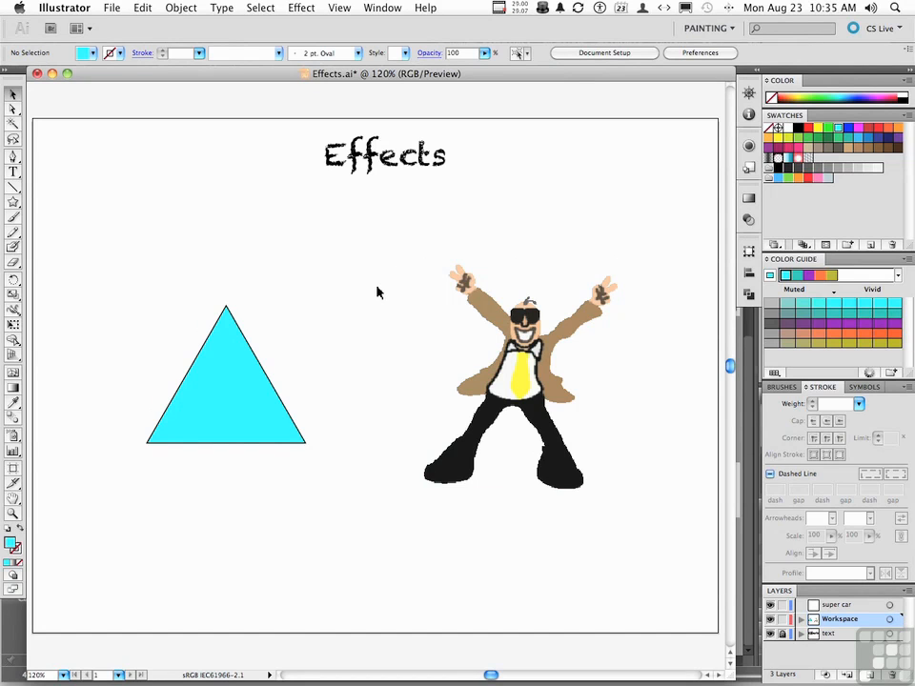
- Float and enlarge the Appearance panel, and delete the Cutout effect from the cartoon man
click(748, 149)
drag(592, 145, 117, 121)
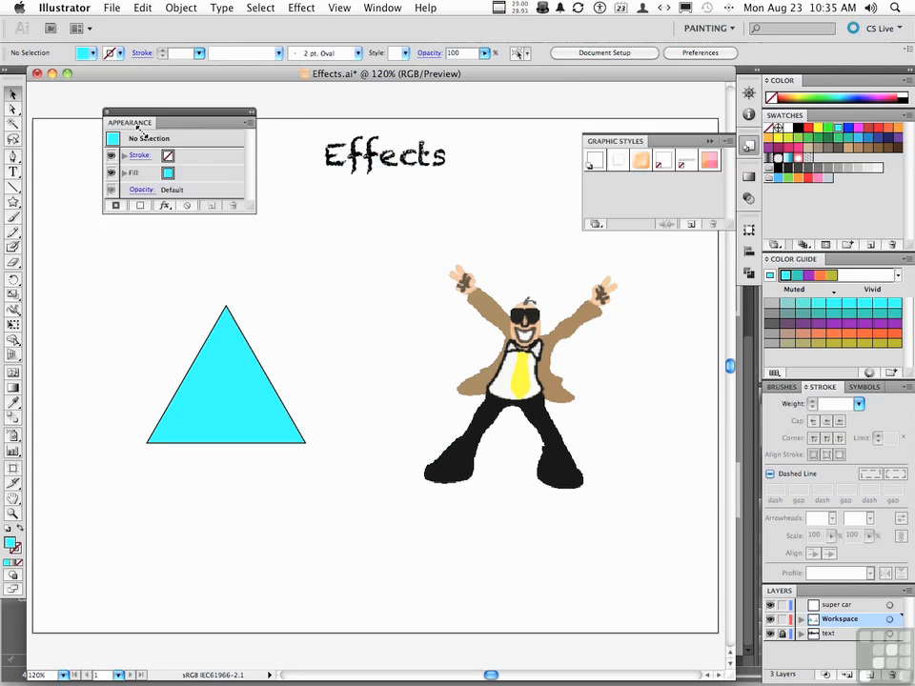
click(525, 382)
drag(251, 213, 252, 243)
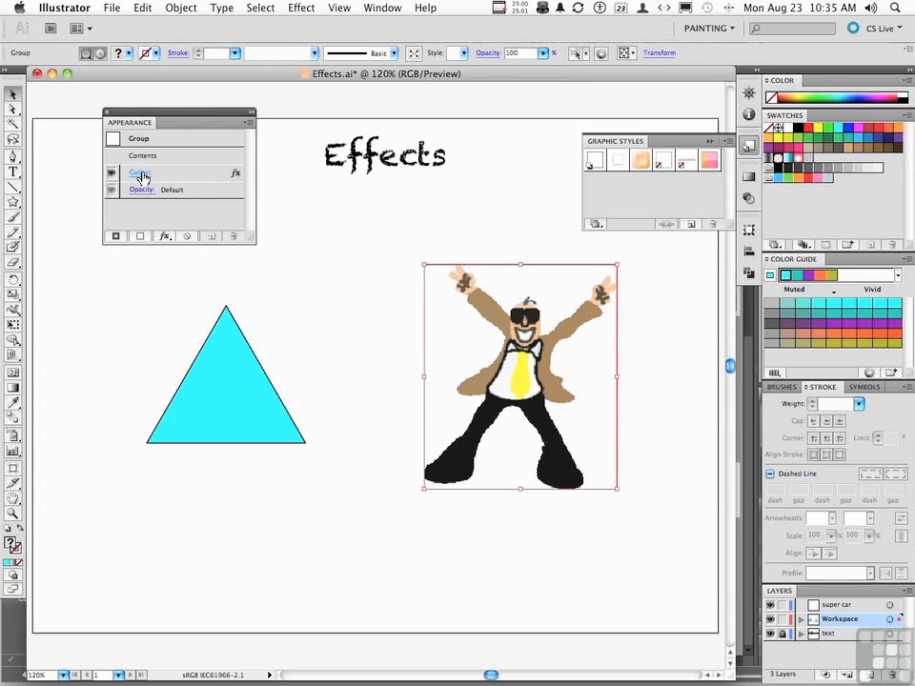
click(205, 173)
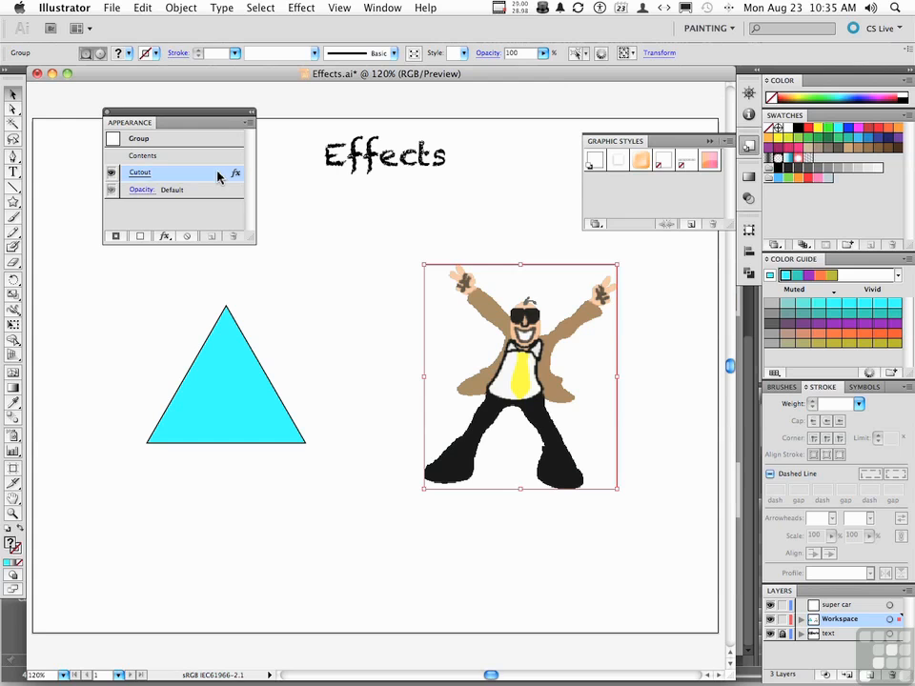
click(232, 236)
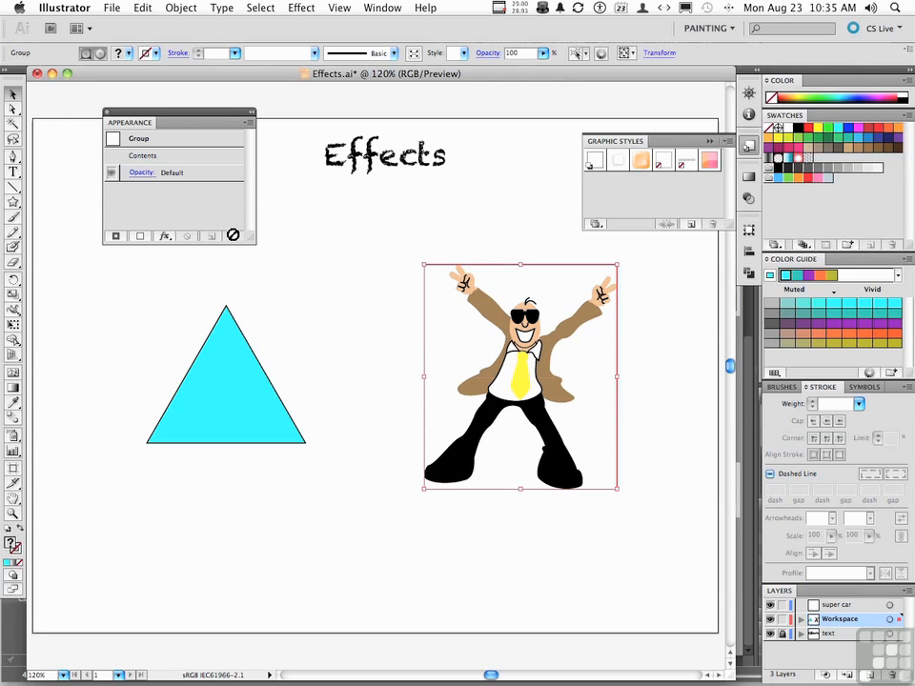